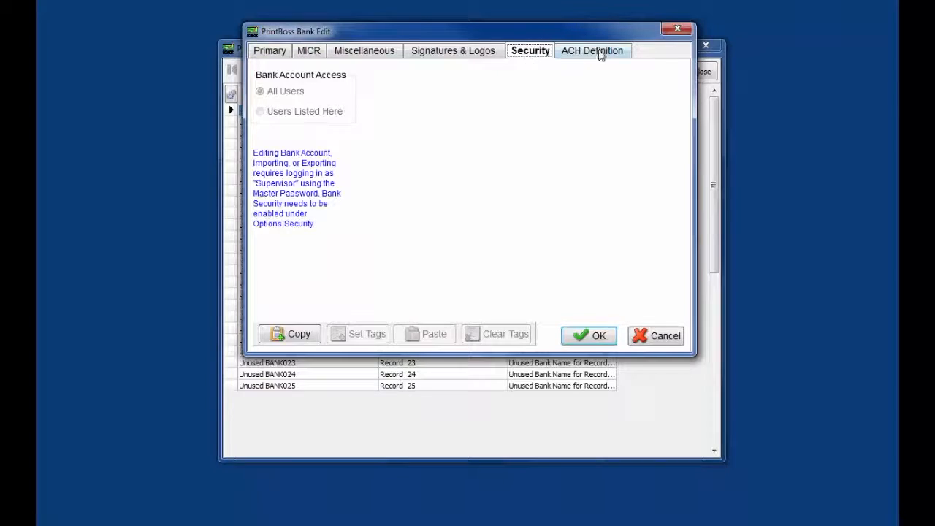
Step: Review the ACH Definition settings, then return to the bank record's Primary page
left_click(601, 53)
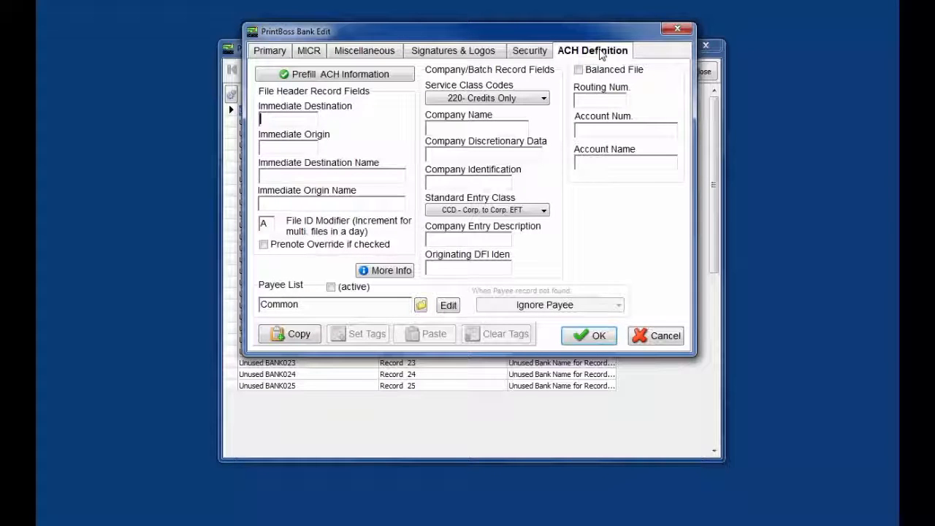
left_click(269, 54)
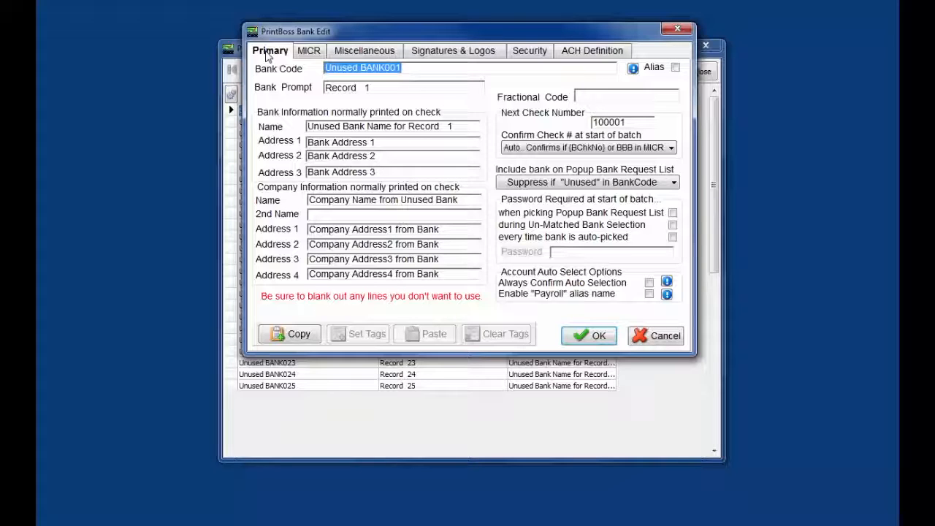
Step: Replace the bank code 'Unused BANK001' with 'Bank ID:Company Name', with no space after the colon
left_click(419, 67)
left_click_drag(409, 67, 322, 58)
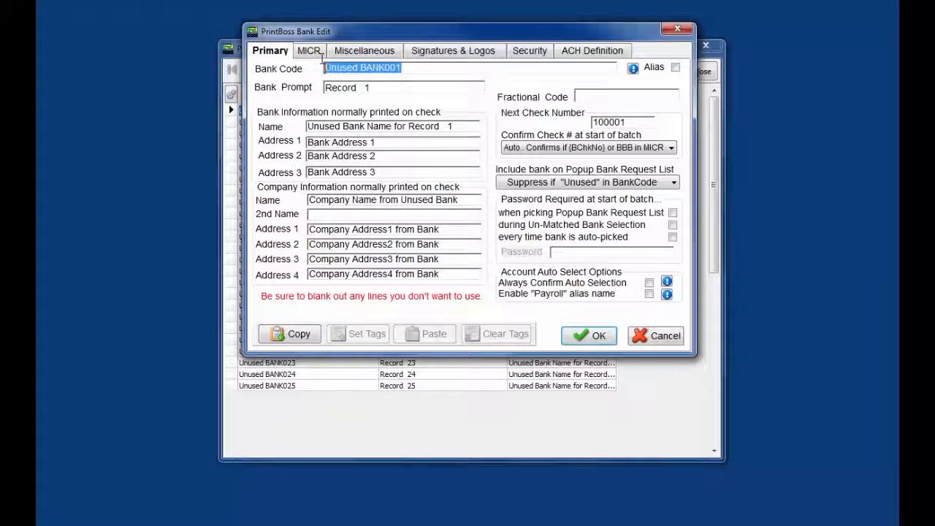
key("Delete")
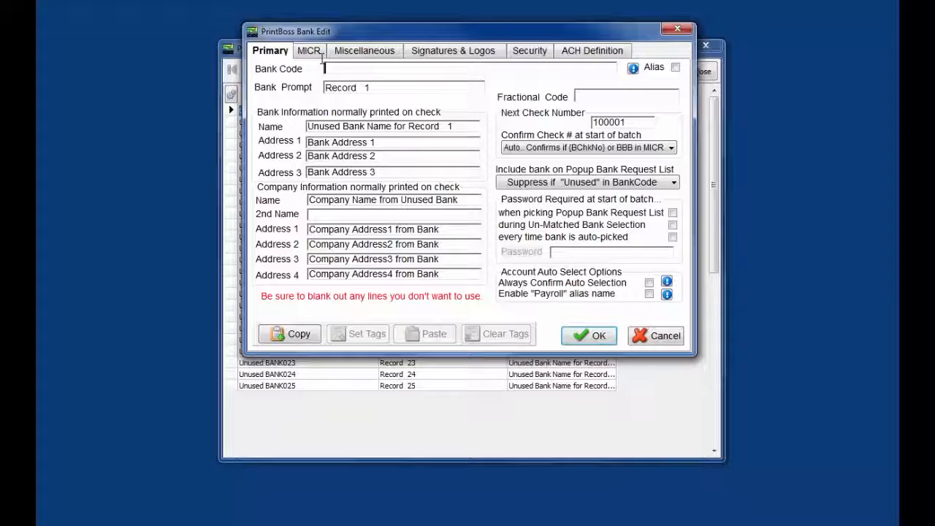
type("Bank ID: C")
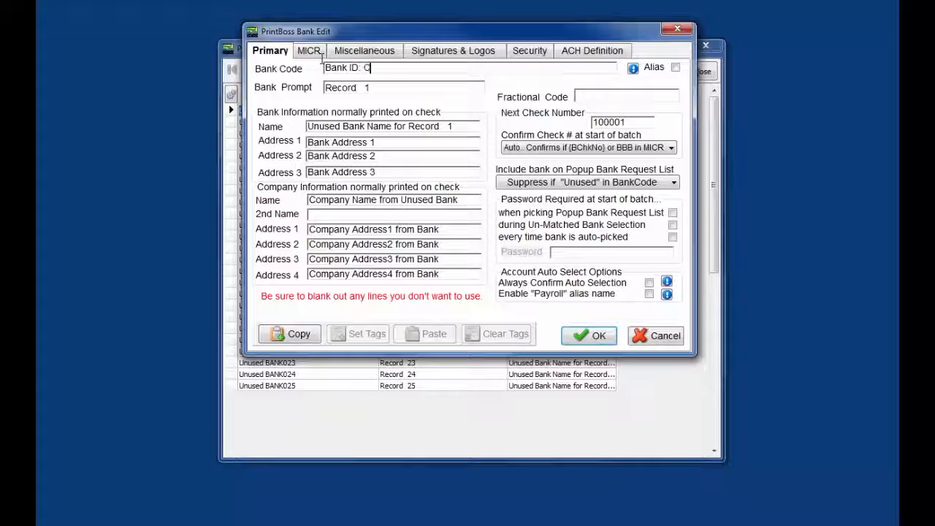
type("ompany Name")
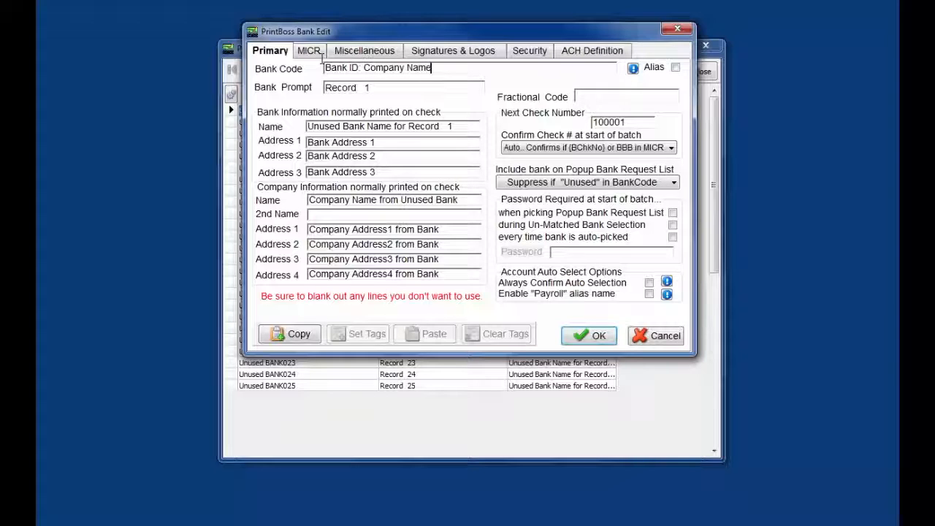
key("Left")
key("Left")
key("Left")
key("Left")
key("Left")
key("Left")
key("Left")
key("Left")
key("Left")
key("Left")
key("Left")
key("Left")
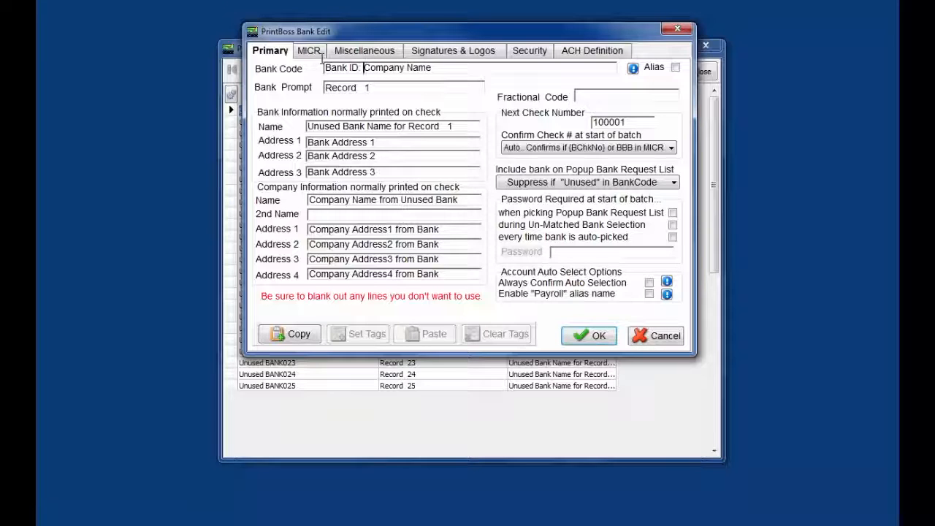
key("BackSpace")
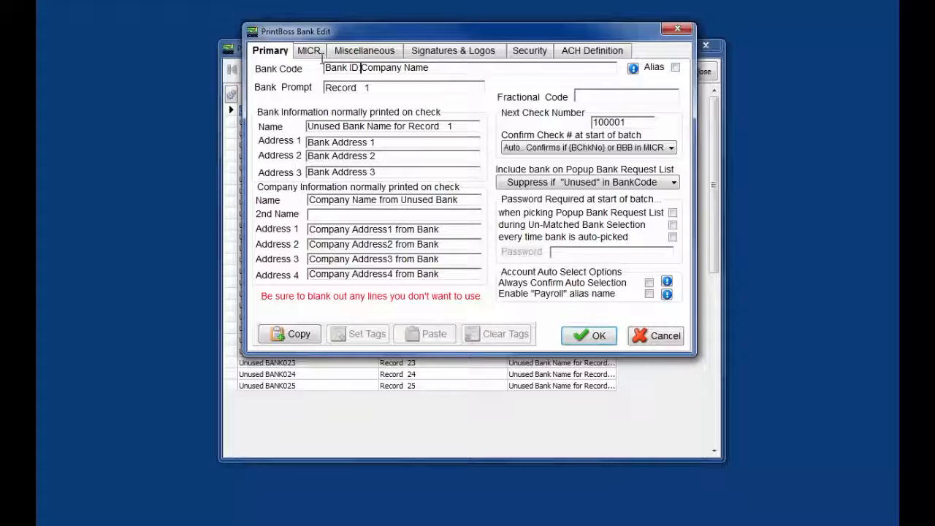
left_click(436, 66)
Step: Change the bank prompt from 'Record 1' to 'Operating Account' and the bank name to 'Bank of America'
left_click_drag(370, 86, 321, 87)
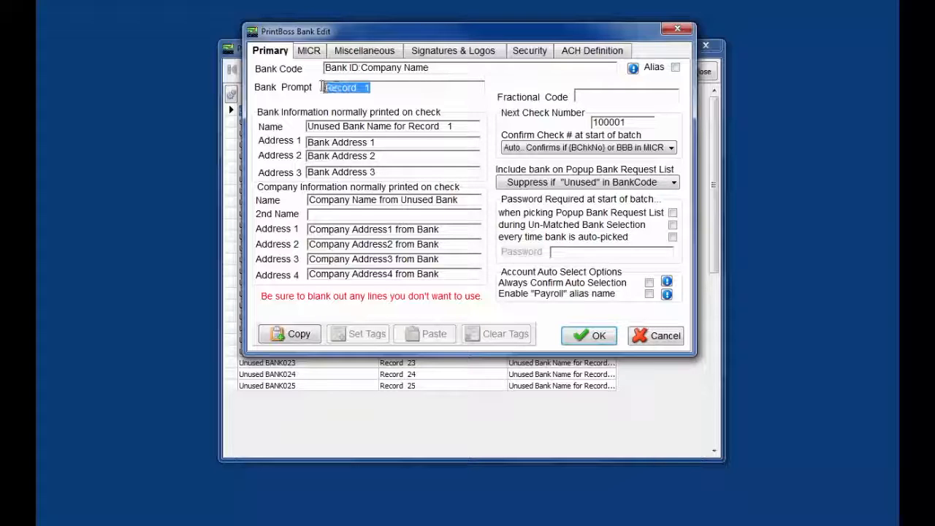
key("Delete")
type("Operating")
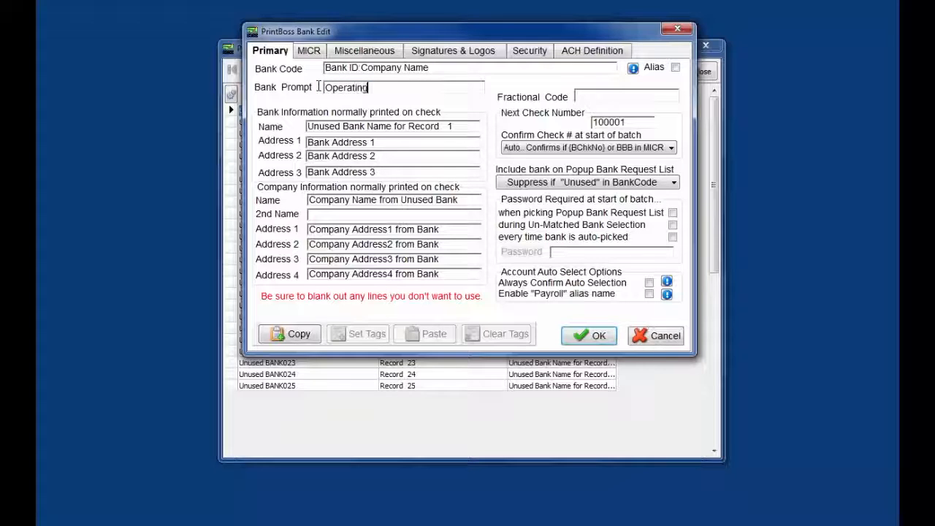
type(" Account")
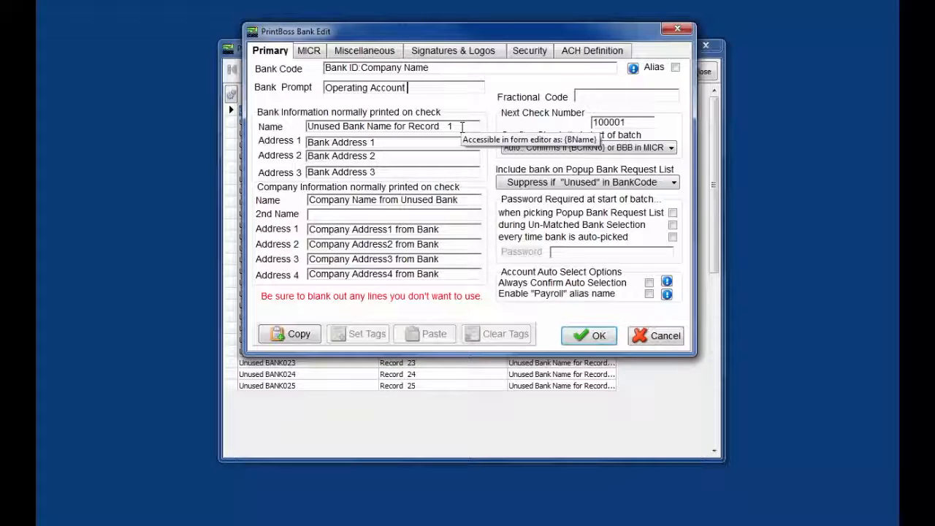
left_click_drag(462, 126, 309, 124)
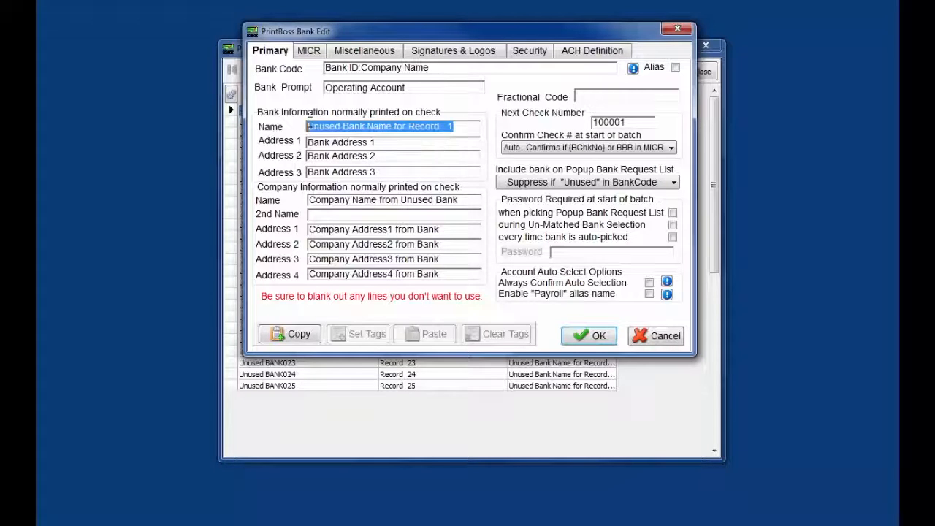
type("Bank of ")
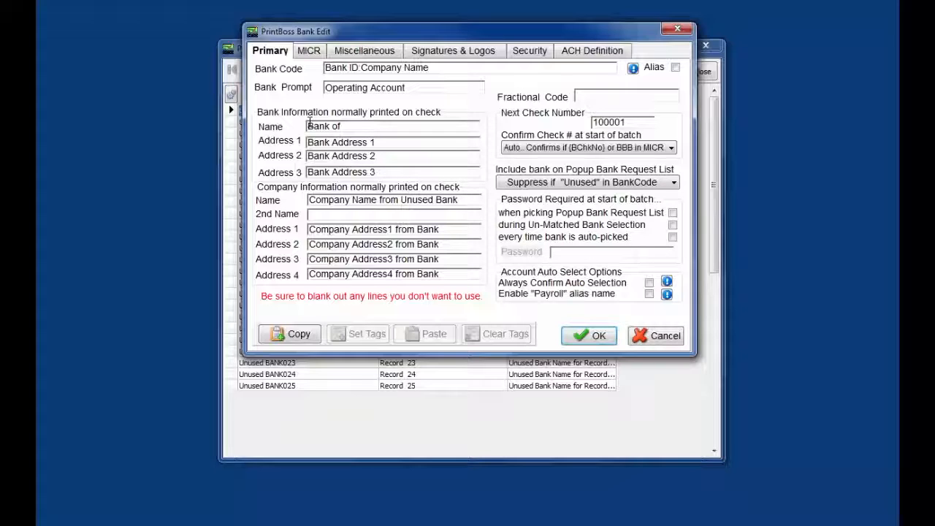
type("America")
Step: Clear the placeholder text from Bank Address lines 1, 2 and 3
left_click_drag(383, 172, 296, 171)
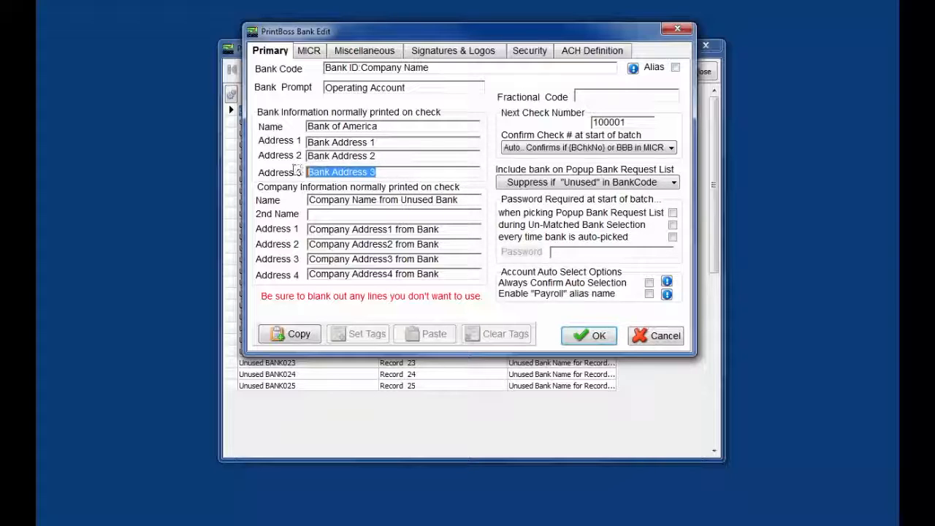
key("Delete")
left_click_drag(387, 156, 301, 154)
key("Delete")
left_click_drag(385, 141, 303, 143)
key("Delete")
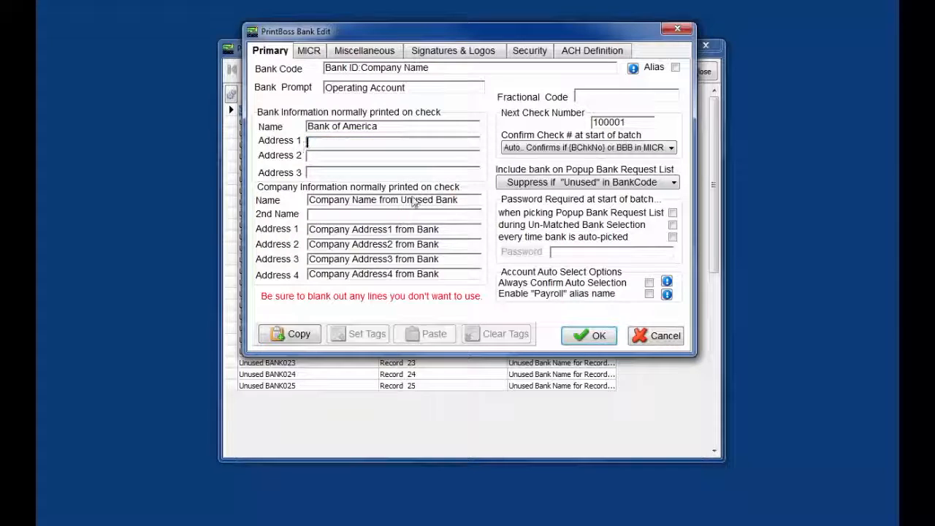
Step: Name the company 'Wellspring Software Inc.' and enter fractional code 123/22222
left_click_drag(459, 201, 307, 201)
key("Delete")
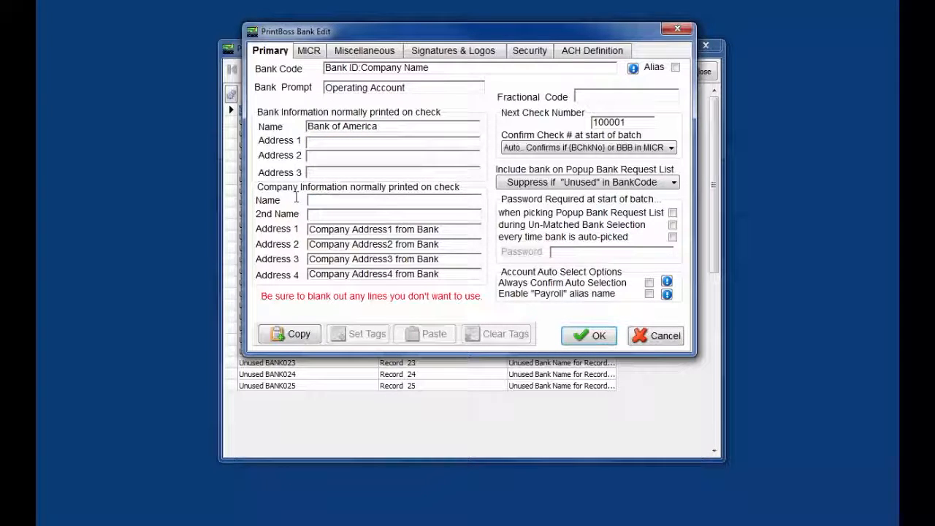
type("Wells")
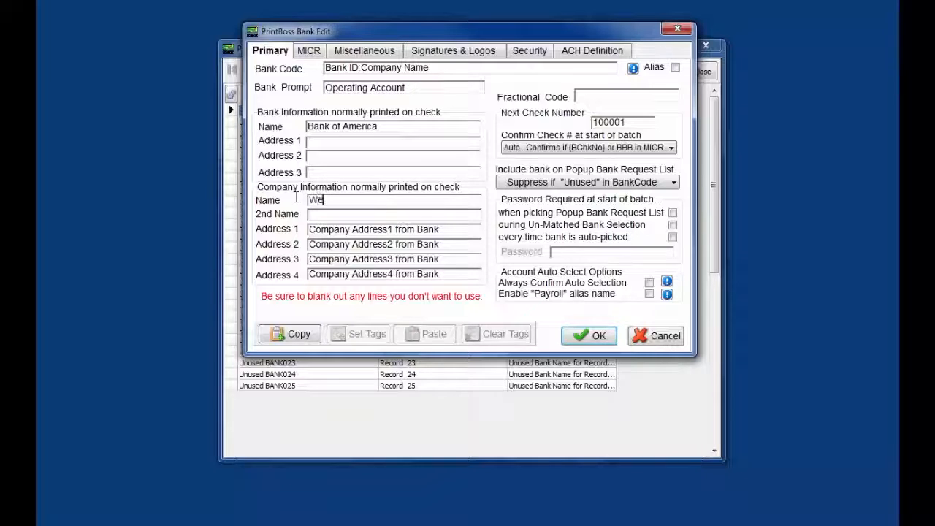
type("pring Software Inc.")
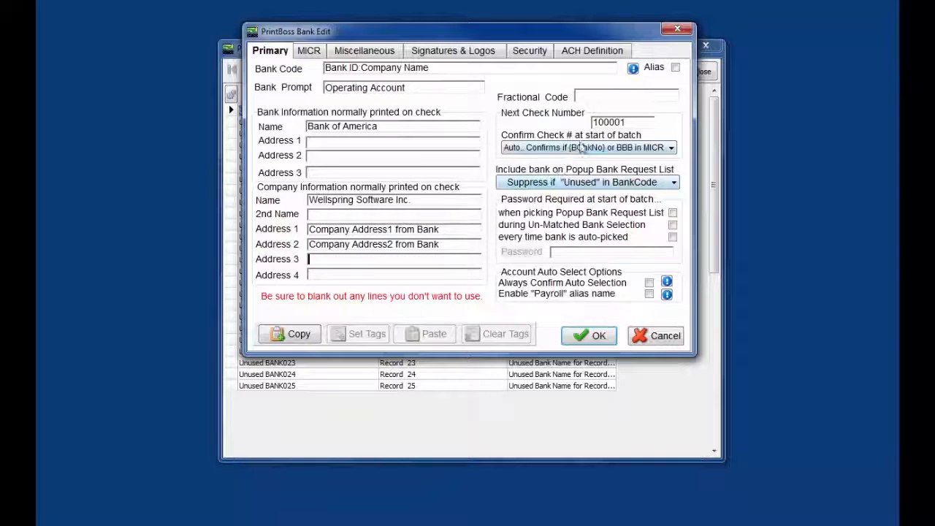
left_click(586, 96)
type("123/22")
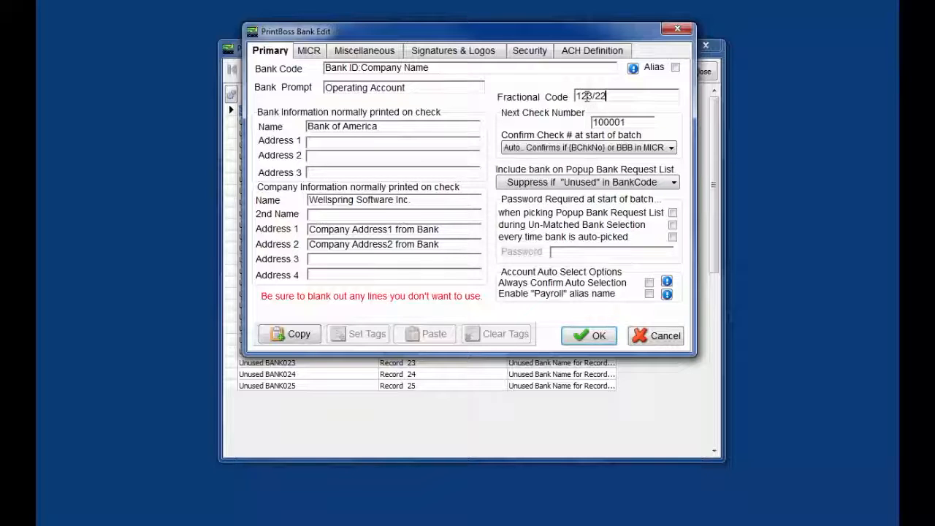
type("222")
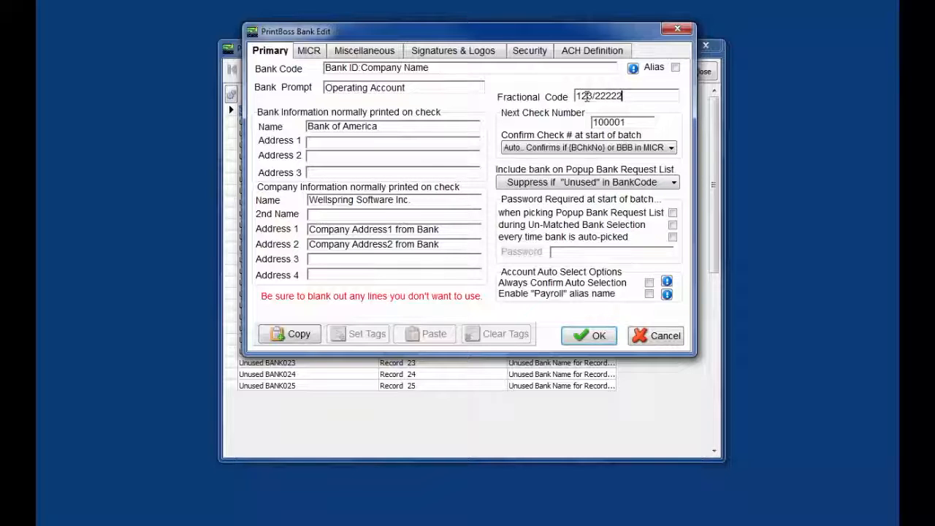
Step: Change the next check number from 100001 to 100002
left_click(627, 123)
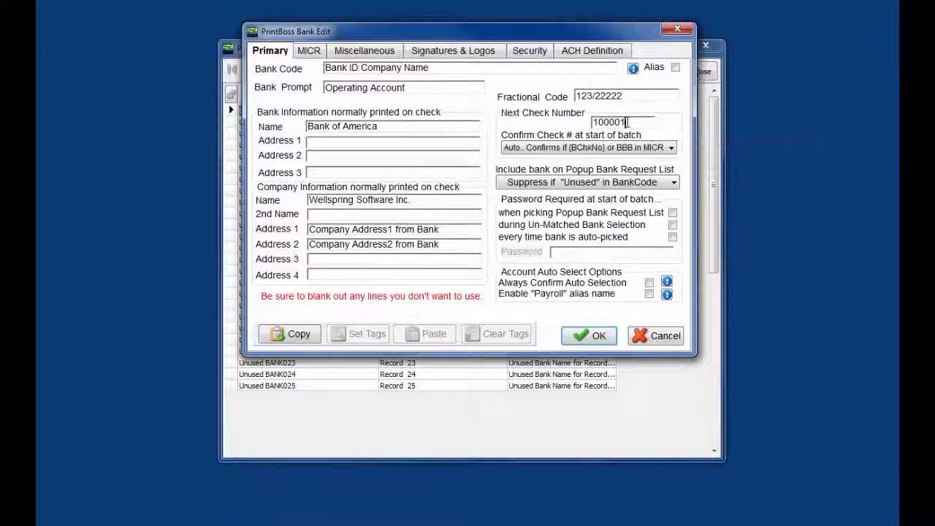
key("BackSpace")
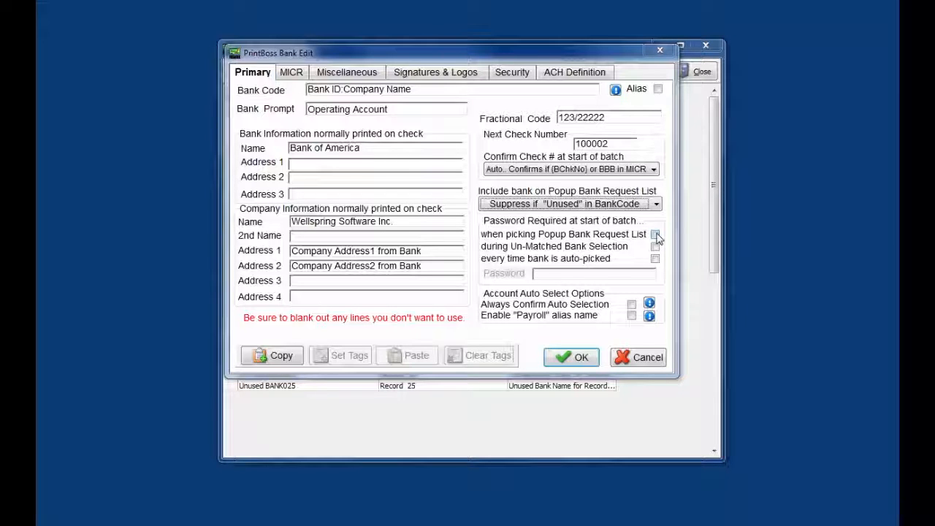
left_click(657, 205)
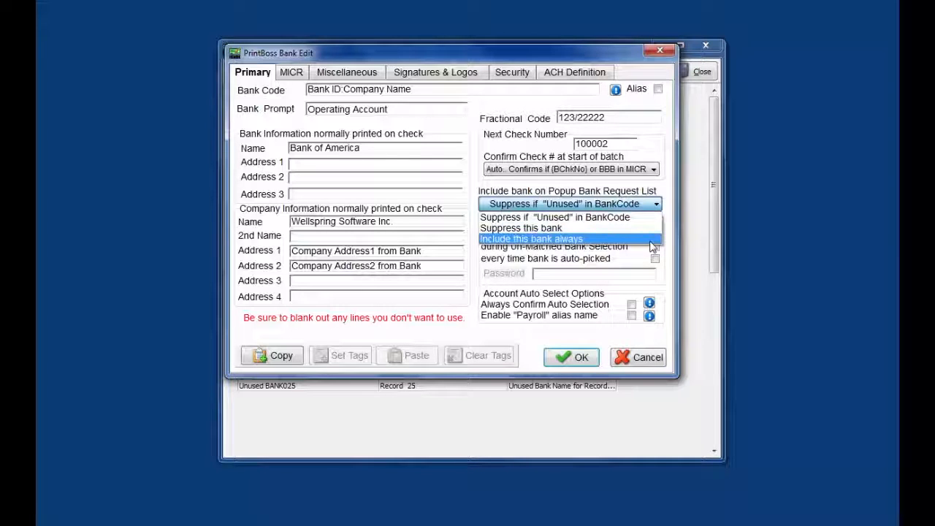
left_click(656, 217)
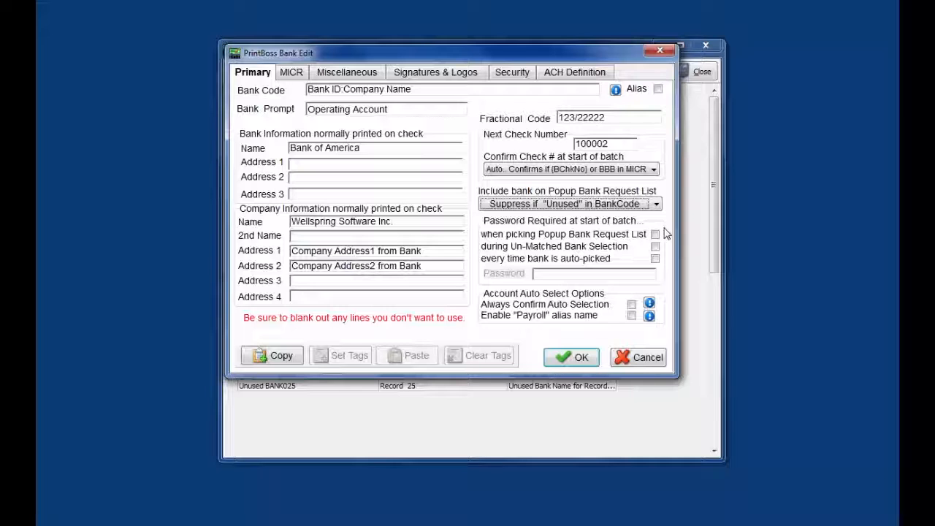
Step: Check all three Password Required options (popup list, un-matched selection, auto-pick) and enter the bank's password
left_click(655, 235)
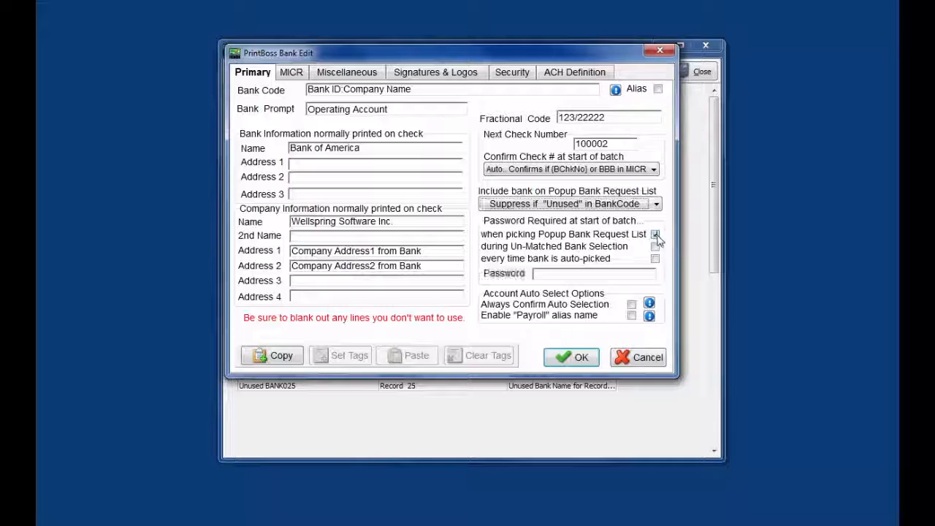
left_click(656, 247)
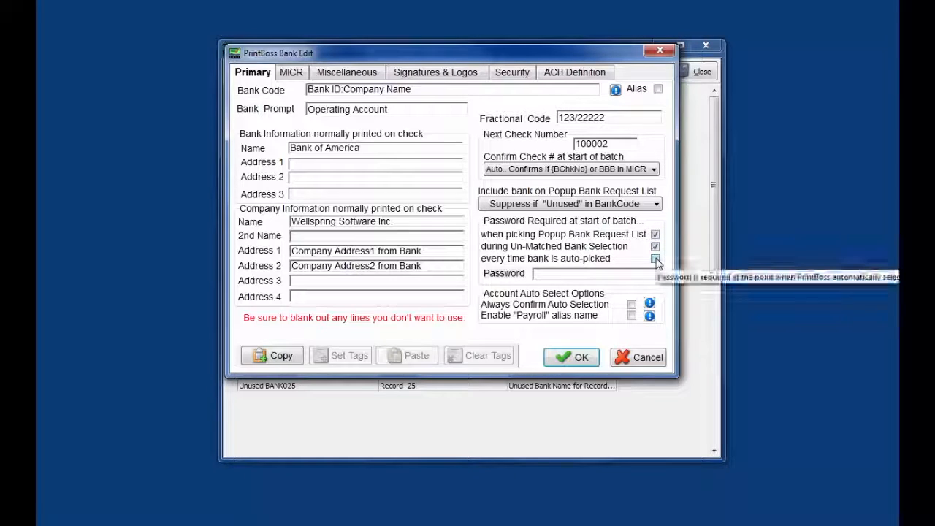
left_click(655, 260)
left_click(625, 273)
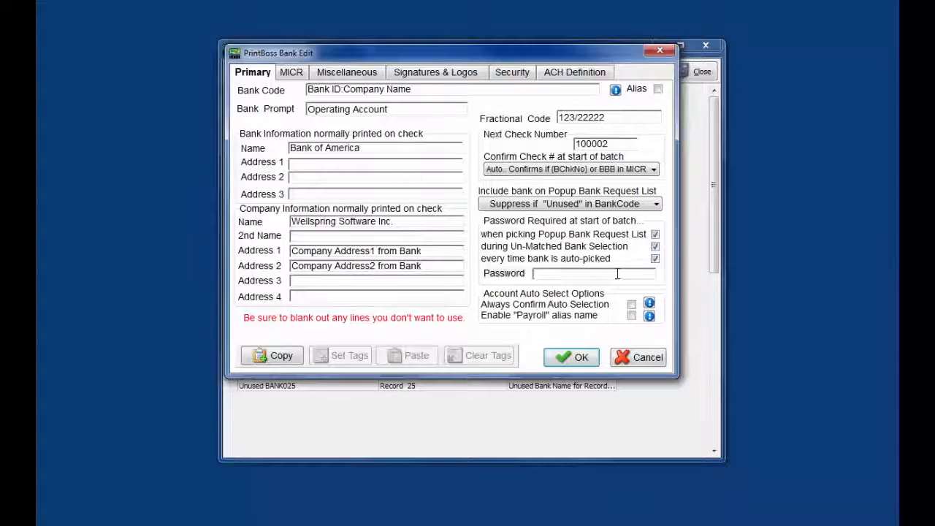
type("1234")
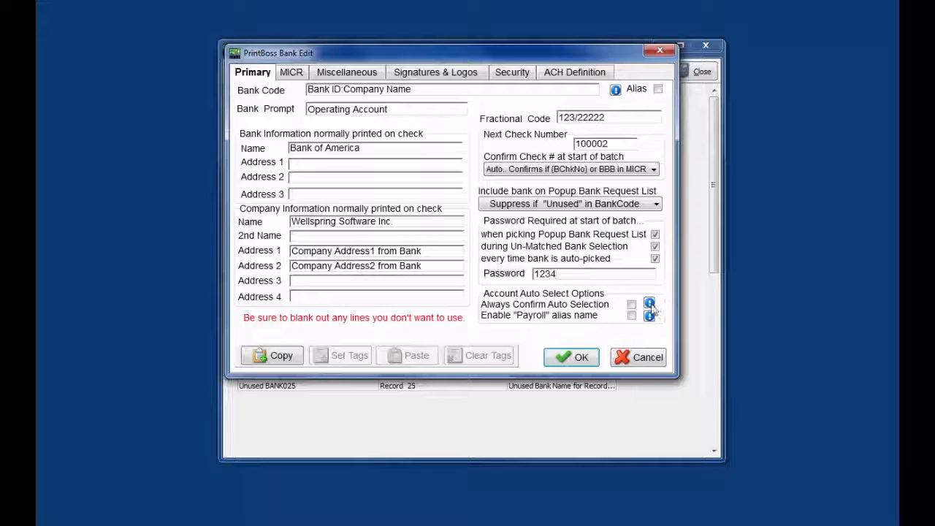
mouse_move(632, 309)
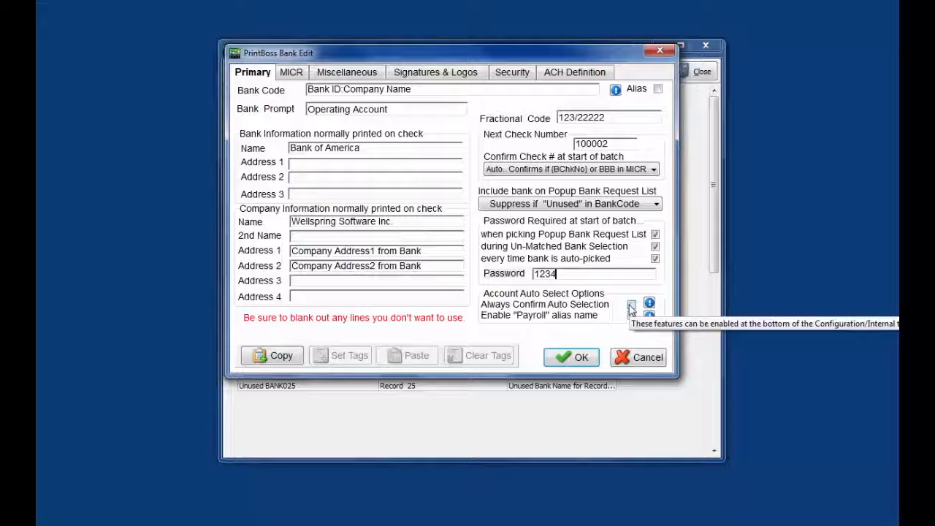
left_click(650, 304)
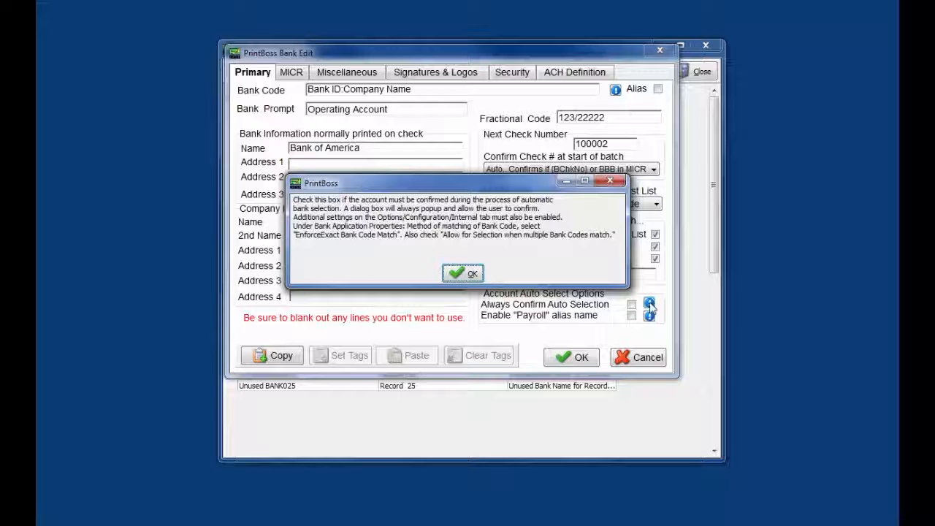
left_click(463, 273)
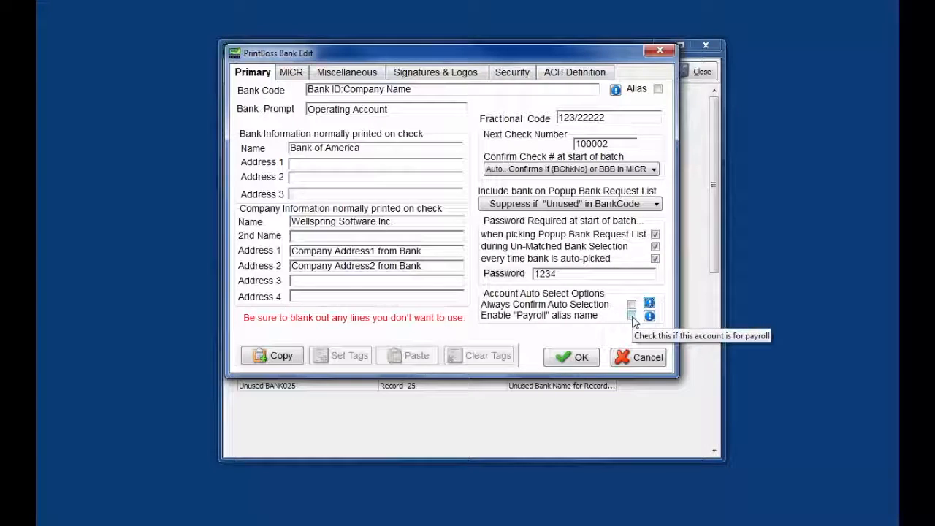
mouse_move(648, 322)
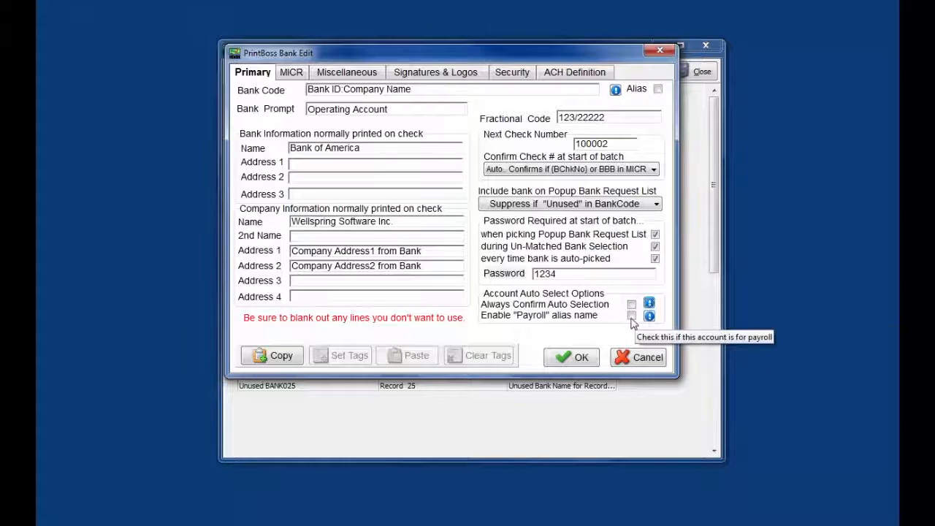
Step: Enable the Payroll alias name and acknowledge its info message. Save the bank record and close the Bank List
left_click(632, 318)
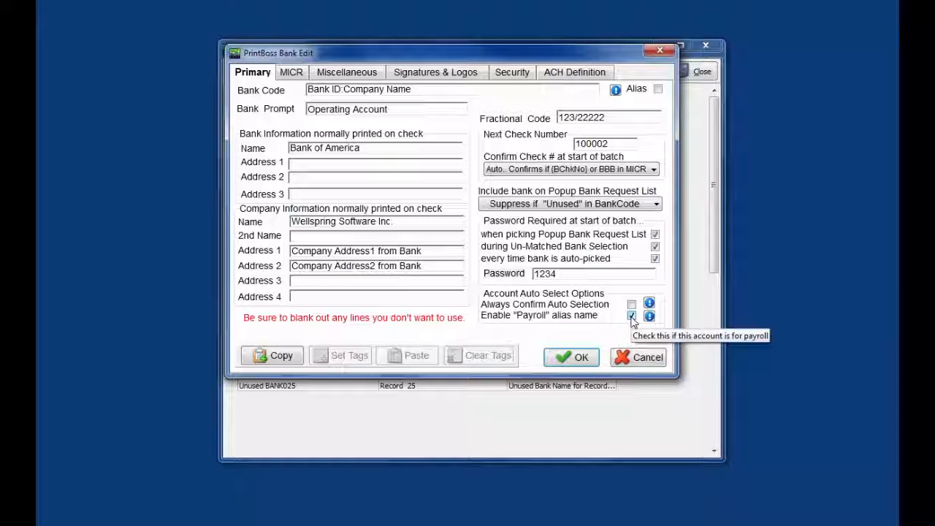
mouse_move(650, 318)
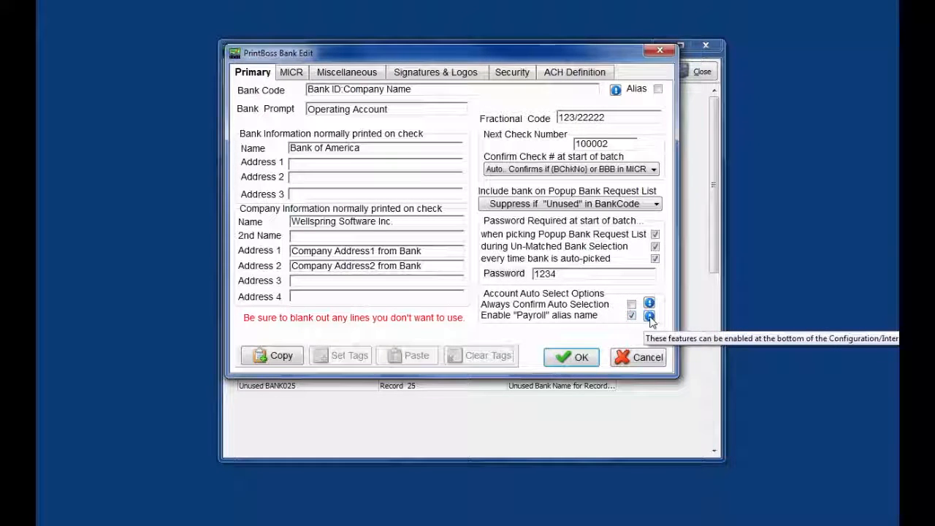
left_click(649, 317)
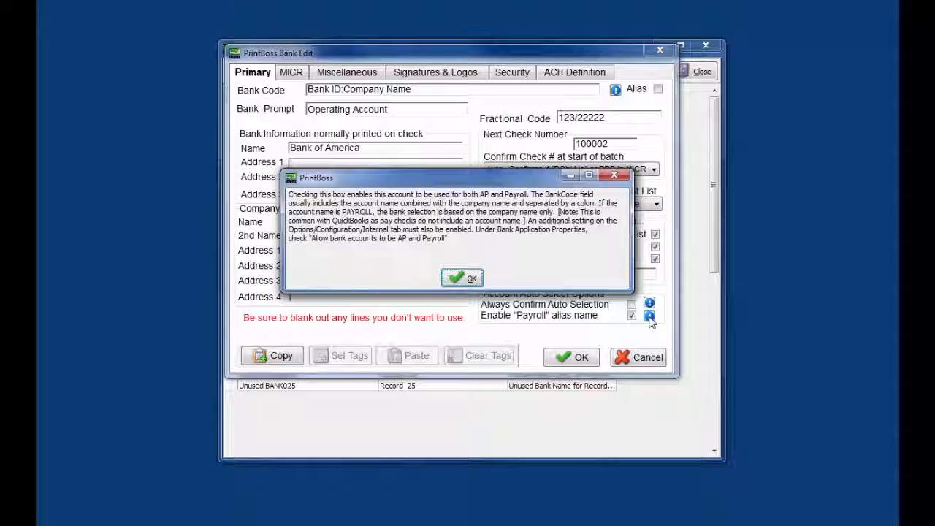
left_click(462, 279)
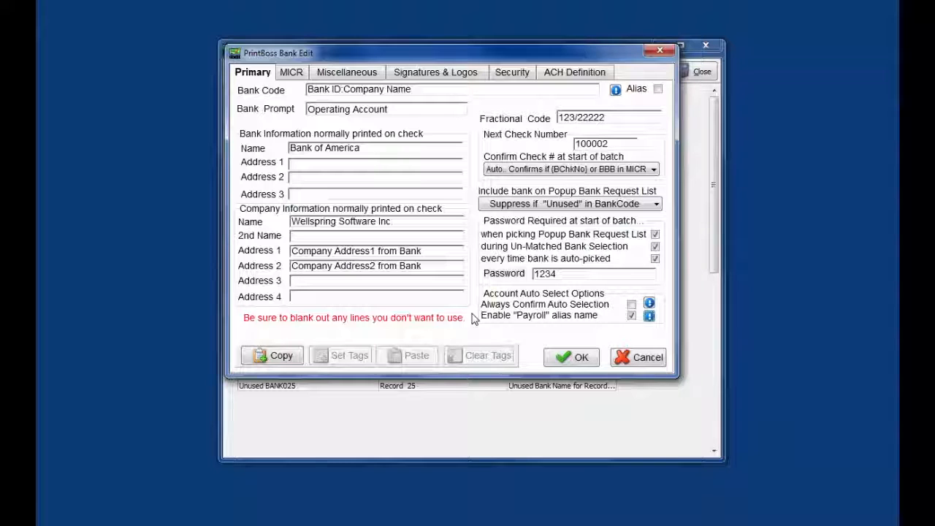
left_click(579, 358)
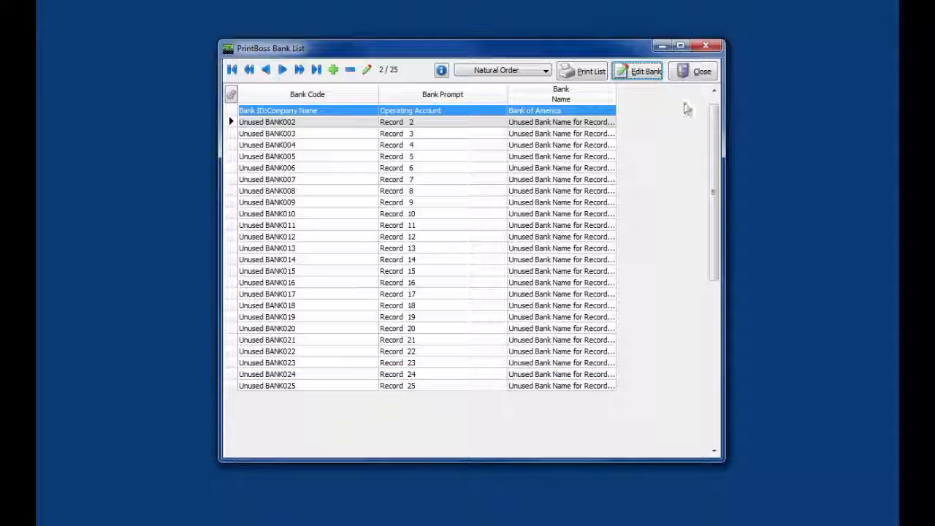
left_click(696, 76)
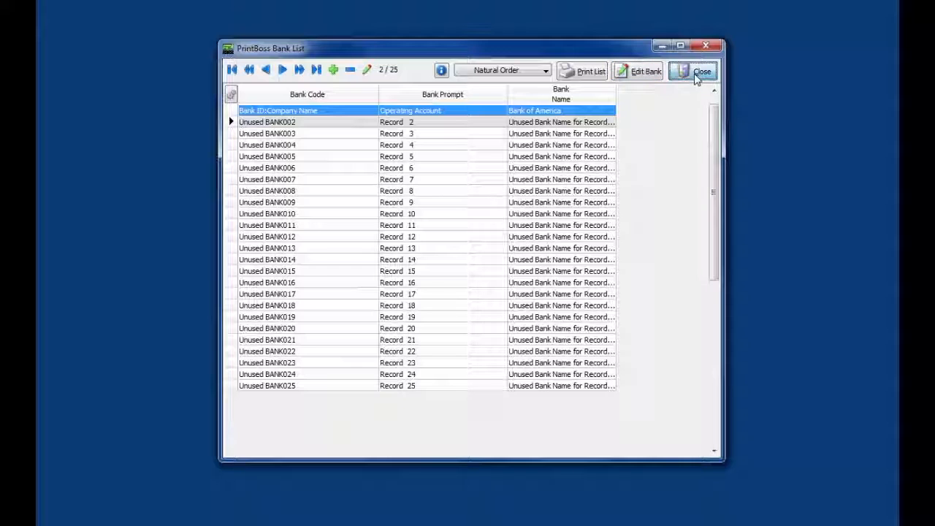